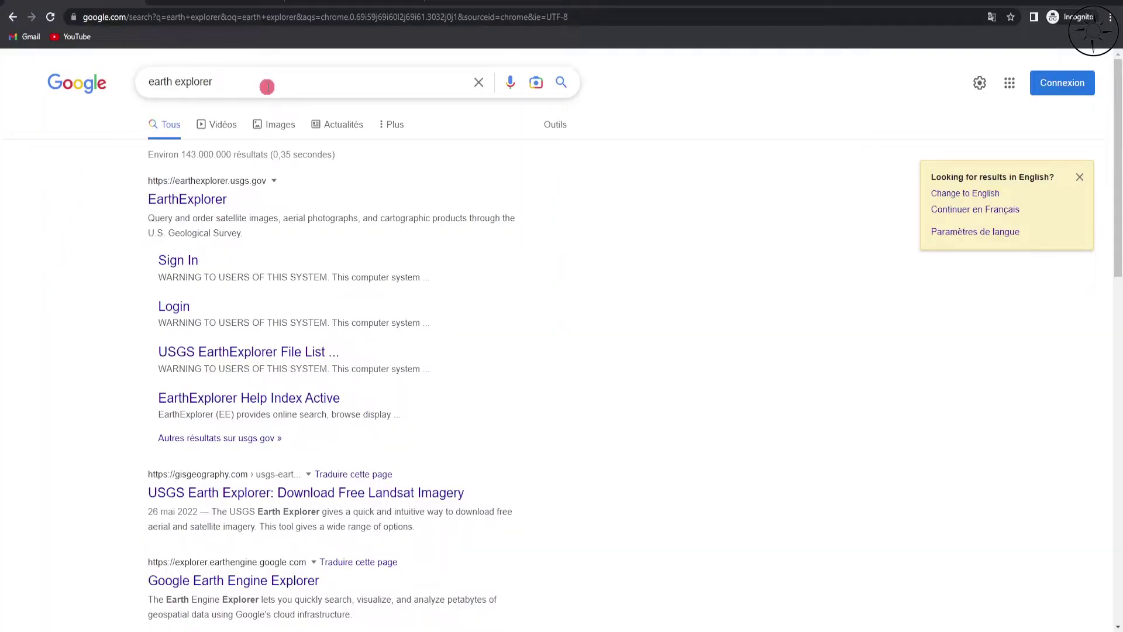
Open the USGS EarthExplorer site from the search results and go to the EROS account sign-in
{"action": "left_click", "coordinate": [215, 201]}
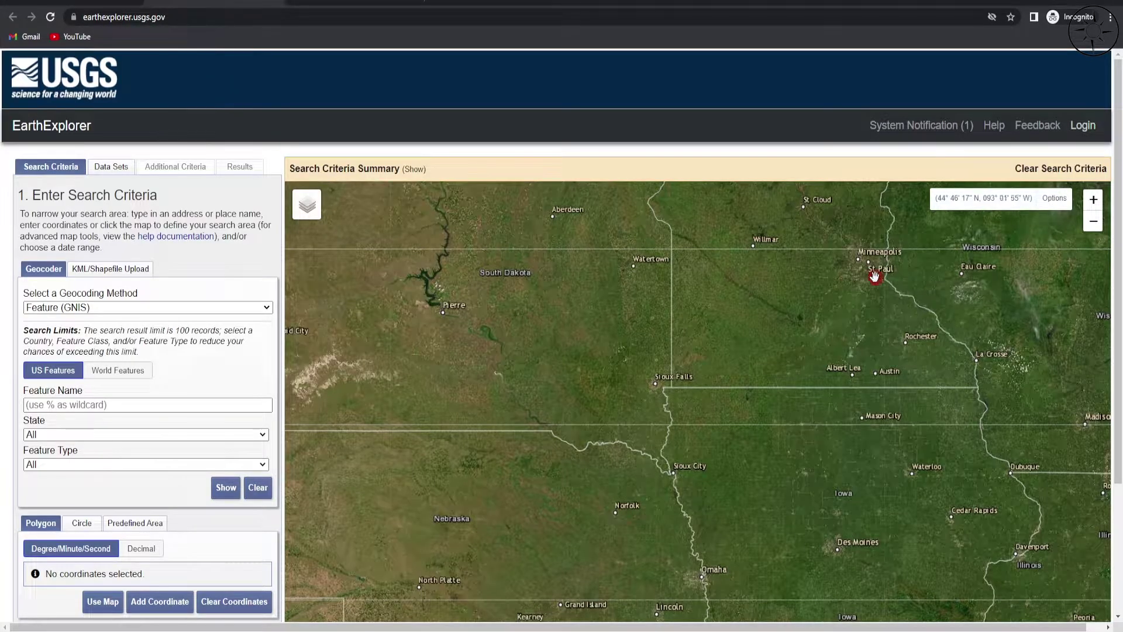
{"action": "mouse_move", "coordinate": [1119, 217]}
{"action": "left_mouse_down"}
{"action": "mouse_move", "coordinate": [1119, 234]}
{"action": "mouse_move", "coordinate": [1119, 212]}
{"action": "left_mouse_up"}
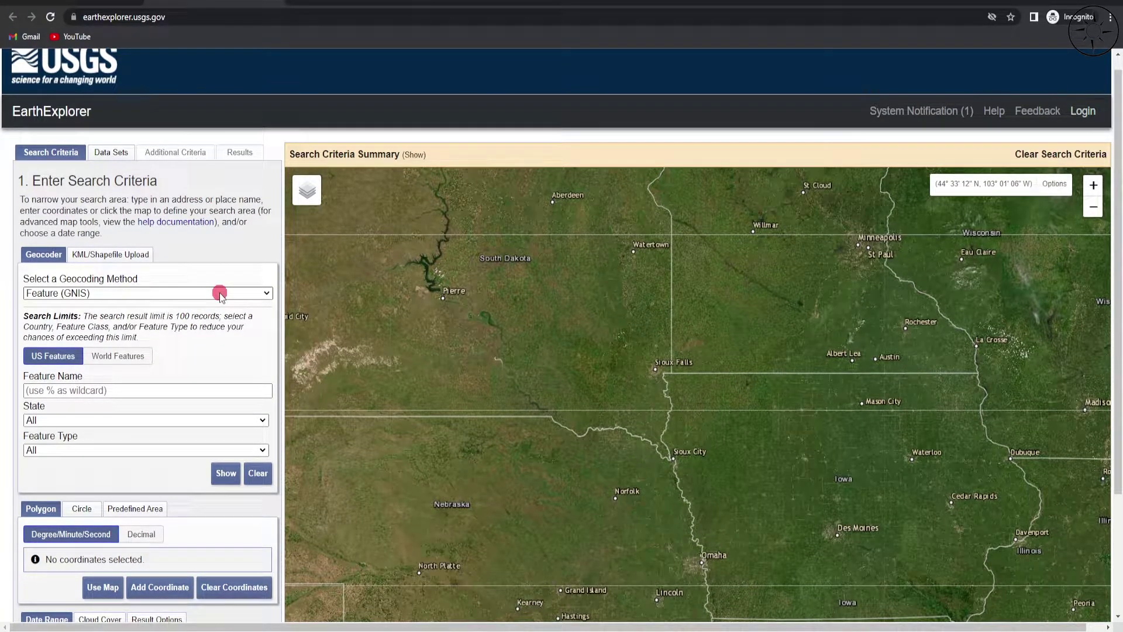
{"action": "left_click", "coordinate": [1101, 114]}
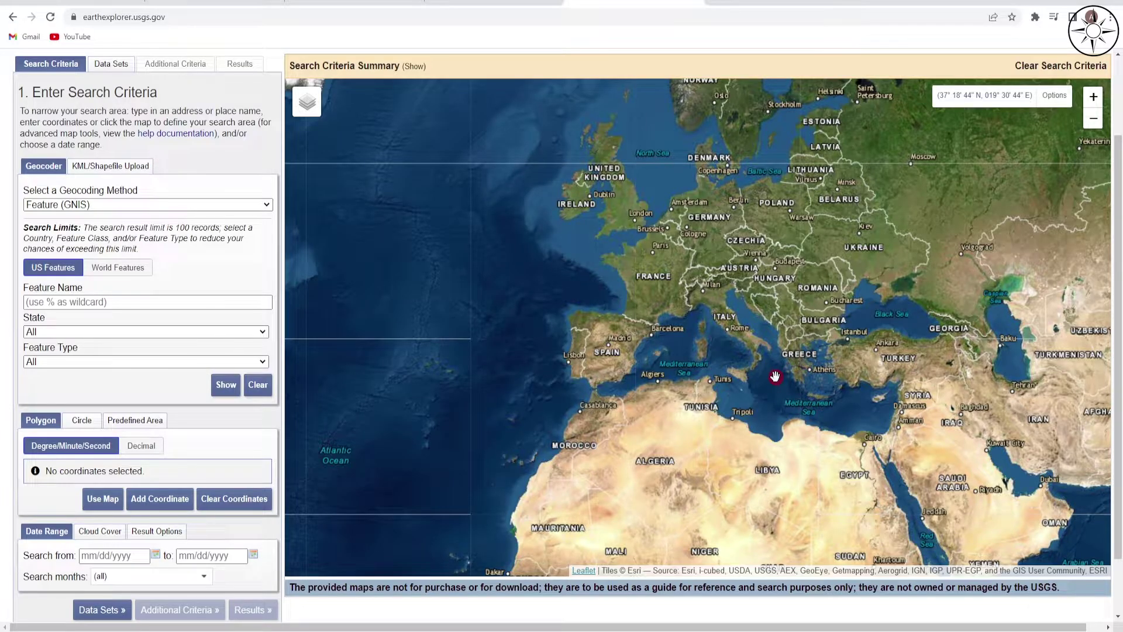
Zoom and pan the map from Western Europe to Lake Geneva and the area north of Lausanne
{"action": "scroll", "coordinate": [726, 245], "scroll_direction": "up", "scroll_amount": 2}
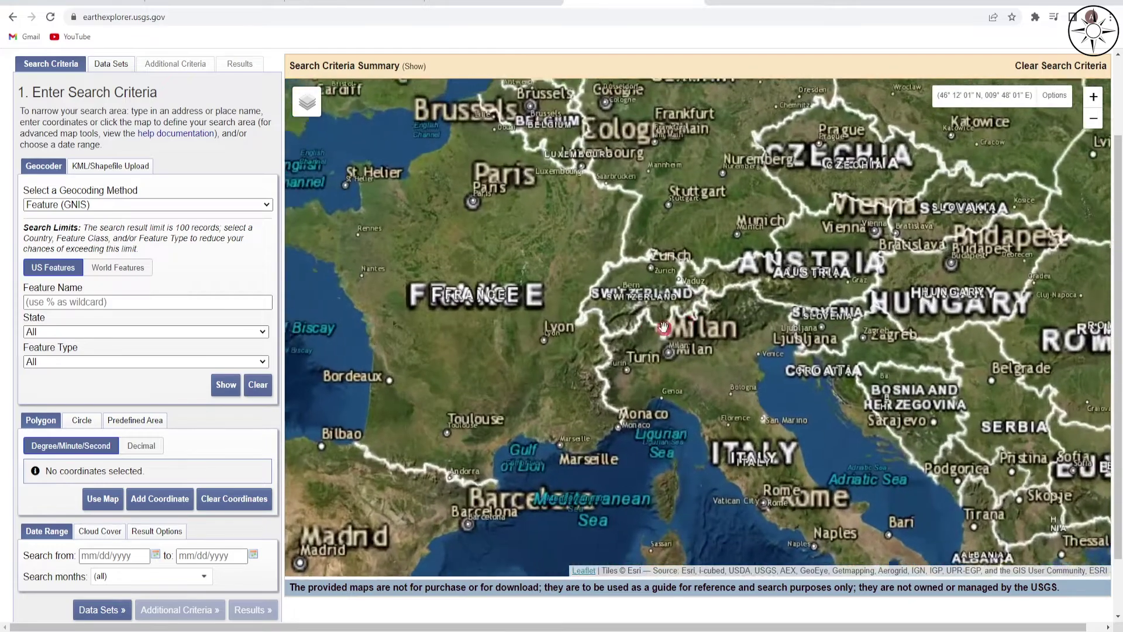
{"action": "left_click_drag", "start_coordinate": [663, 328], "coordinate": [657, 280]}
{"action": "scroll", "coordinate": [657, 281], "scroll_direction": "up", "scroll_amount": 3}
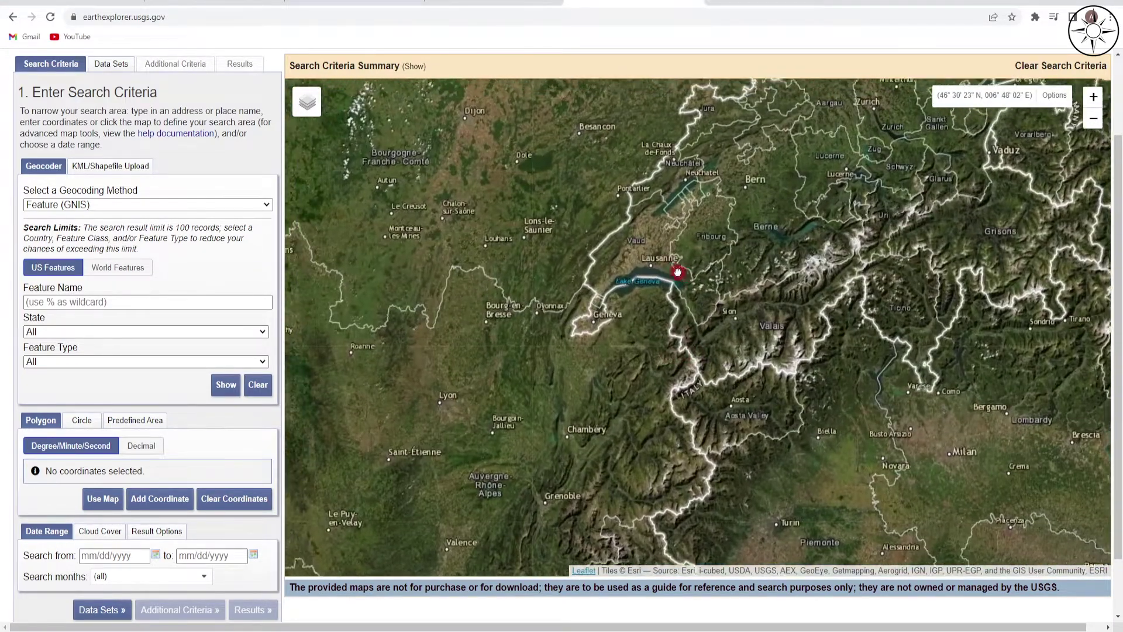
{"action": "scroll", "coordinate": [682, 199], "scroll_direction": "up", "scroll_amount": 1}
{"action": "left_click_drag", "start_coordinate": [689, 188], "coordinate": [686, 299]}
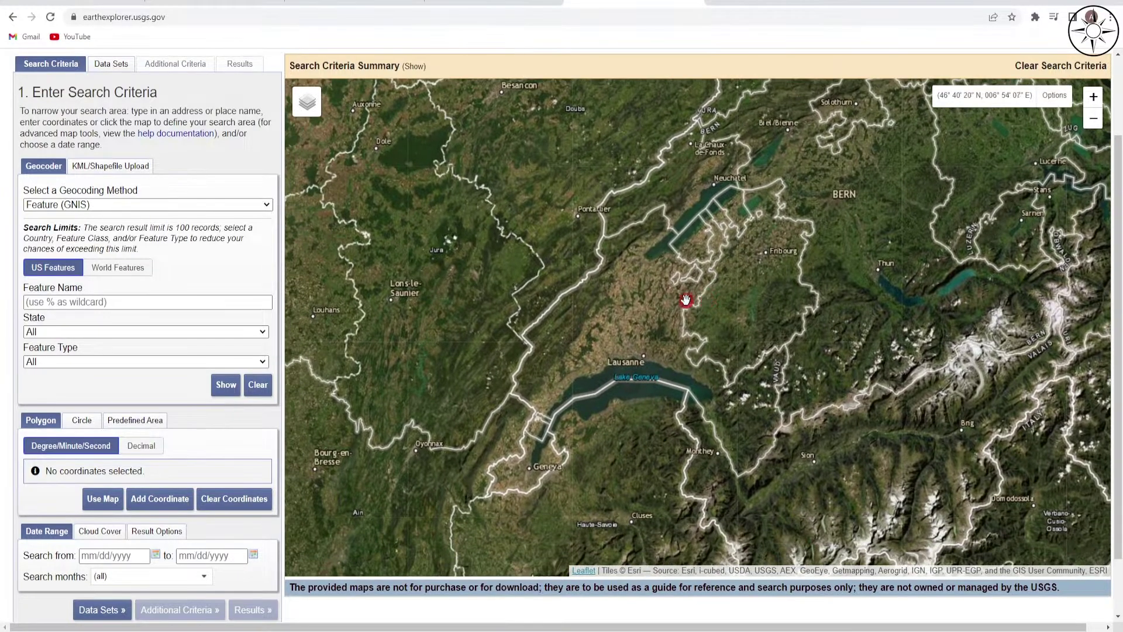
{"action": "scroll", "coordinate": [595, 325], "scroll_direction": "up", "scroll_amount": 1}
{"action": "left_click_drag", "start_coordinate": [597, 344], "coordinate": [662, 294]}
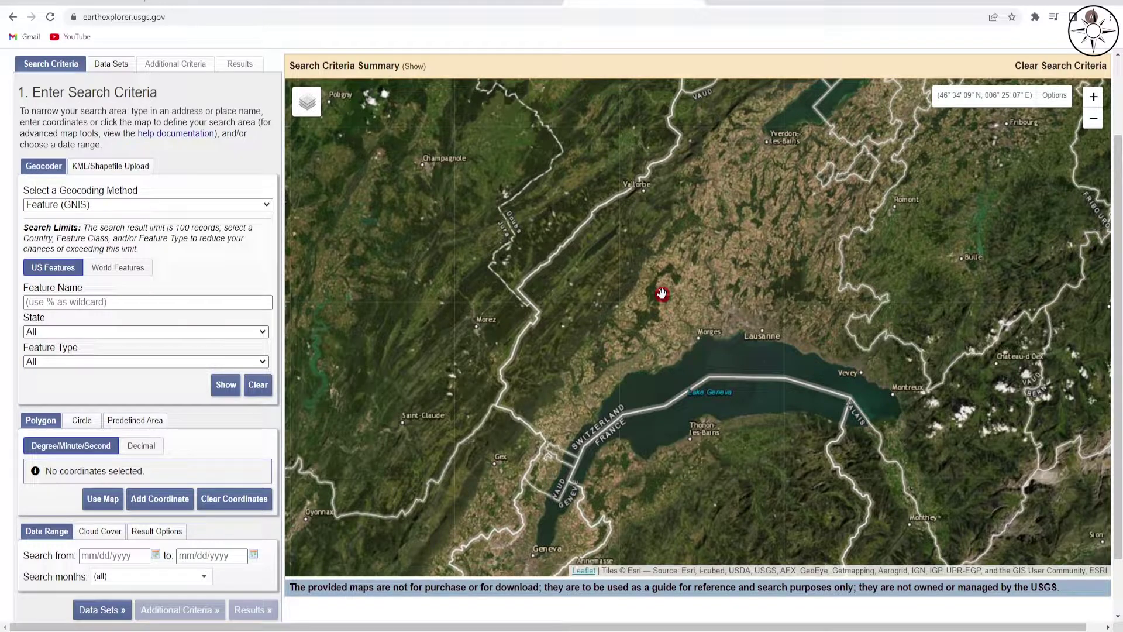
{"action": "left_click_drag", "start_coordinate": [737, 216], "coordinate": [721, 242]}
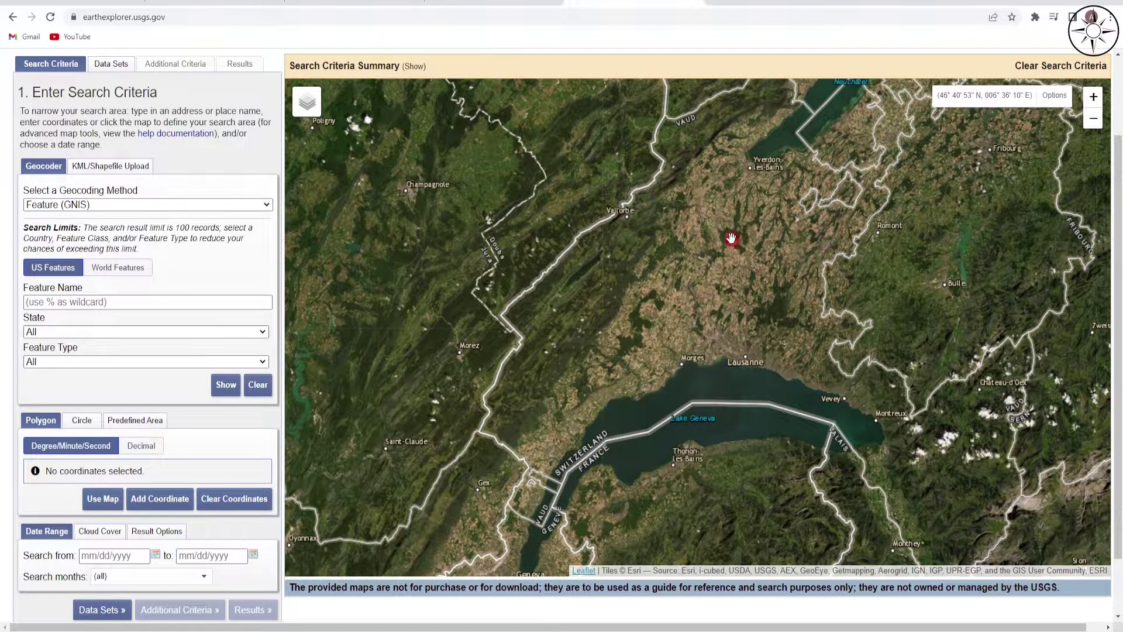
Place four polygon corners on the map just north of Lausanne to outline the search area
{"action": "left_click", "coordinate": [732, 238]}
{"action": "left_click", "coordinate": [657, 236]}
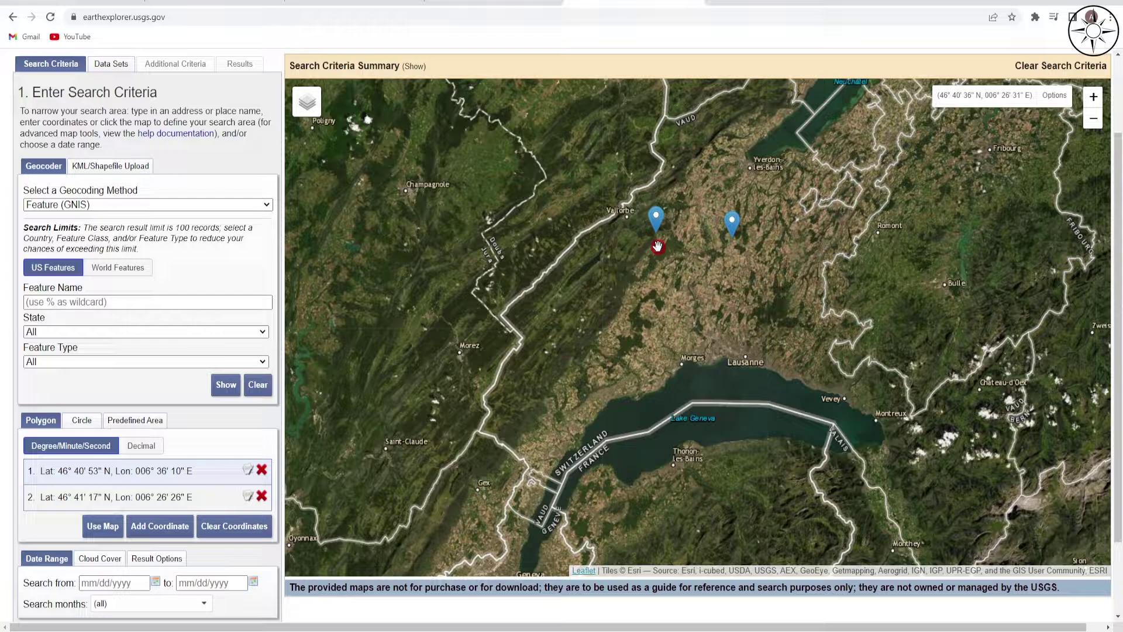
{"action": "left_click", "coordinate": [659, 278]}
{"action": "left_click", "coordinate": [736, 275]}
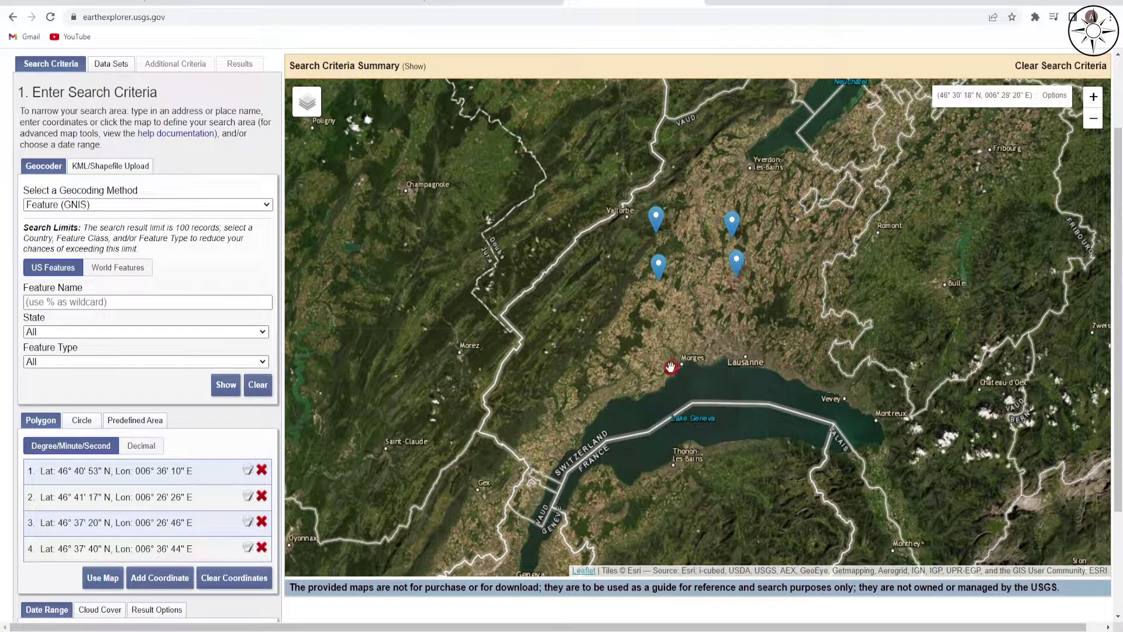
{"action": "left_click_drag", "start_coordinate": [720, 320], "coordinate": [702, 344]}
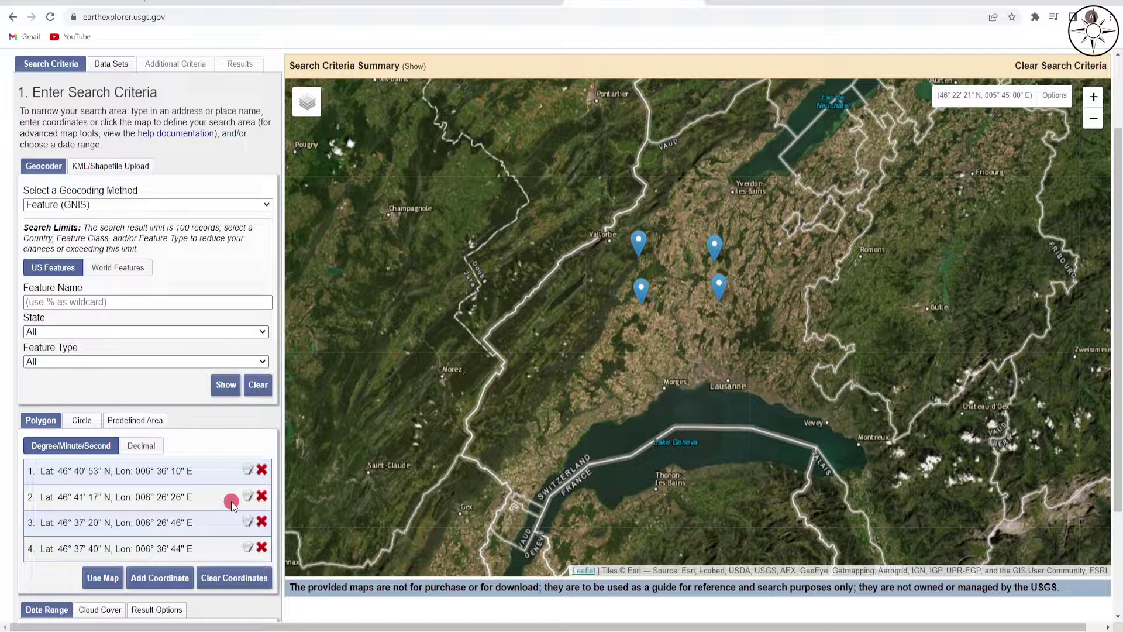
Pick SRTM 1 Arc-Second Global under Digital Elevation and run the search for results
{"action": "left_click", "coordinate": [116, 65]}
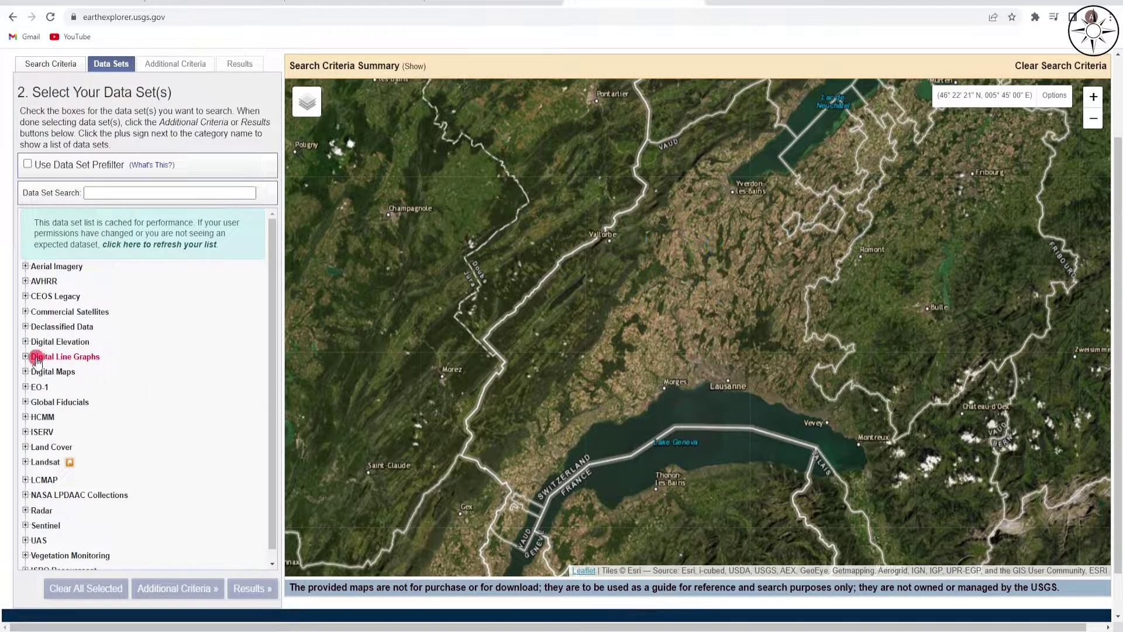
{"action": "left_click", "coordinate": [26, 343]}
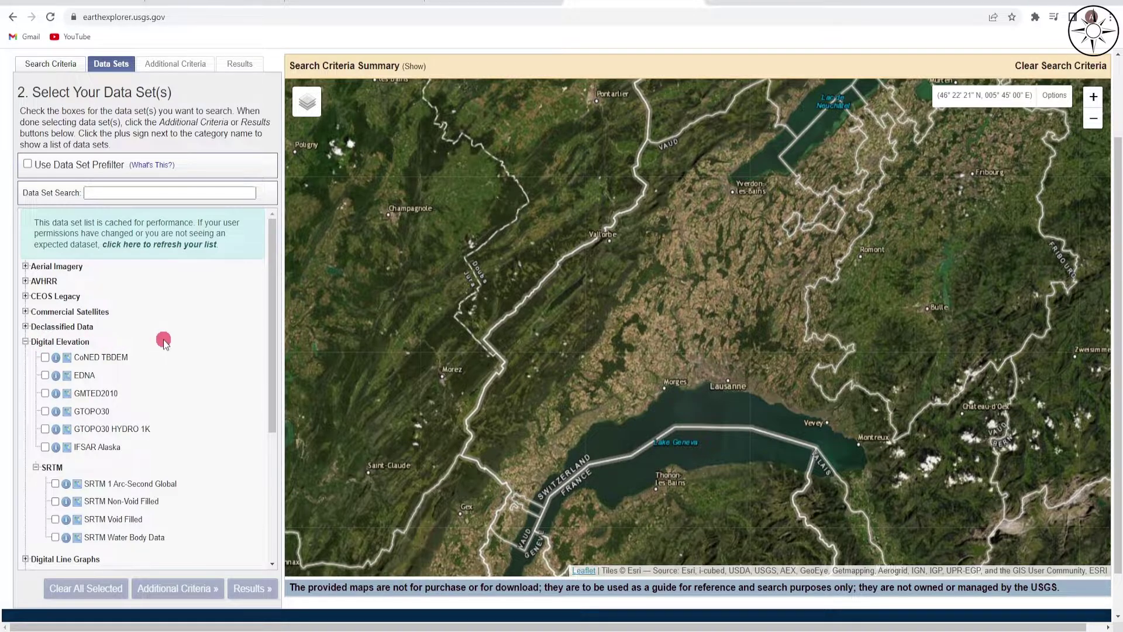
{"action": "scroll", "coordinate": [163, 340], "scroll_direction": "down", "scroll_amount": 2}
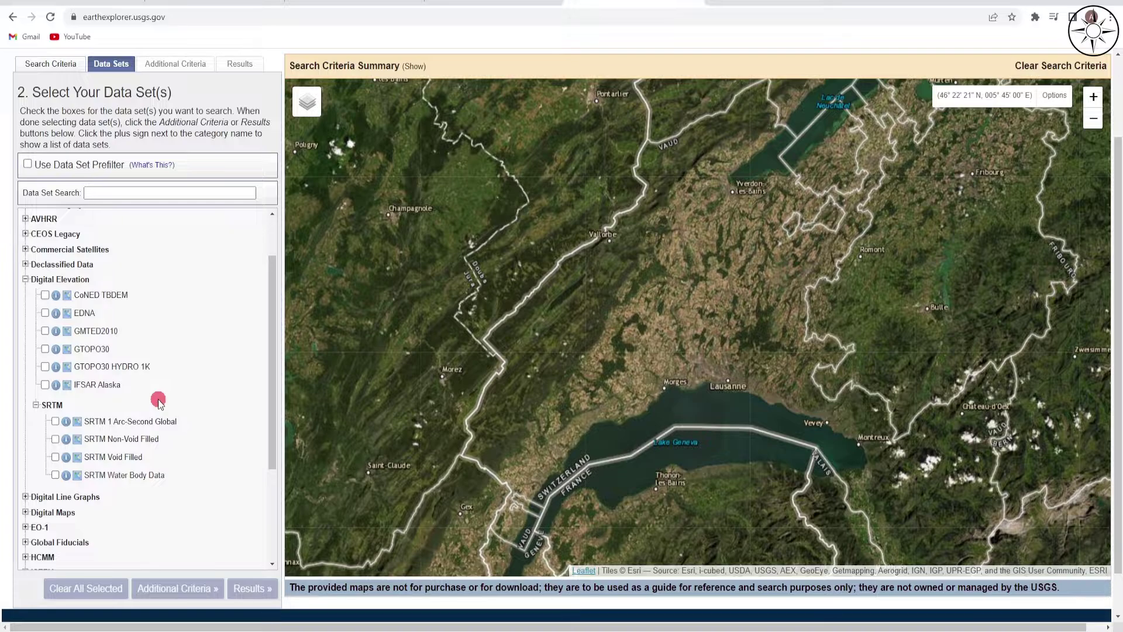
{"action": "left_click", "coordinate": [55, 424]}
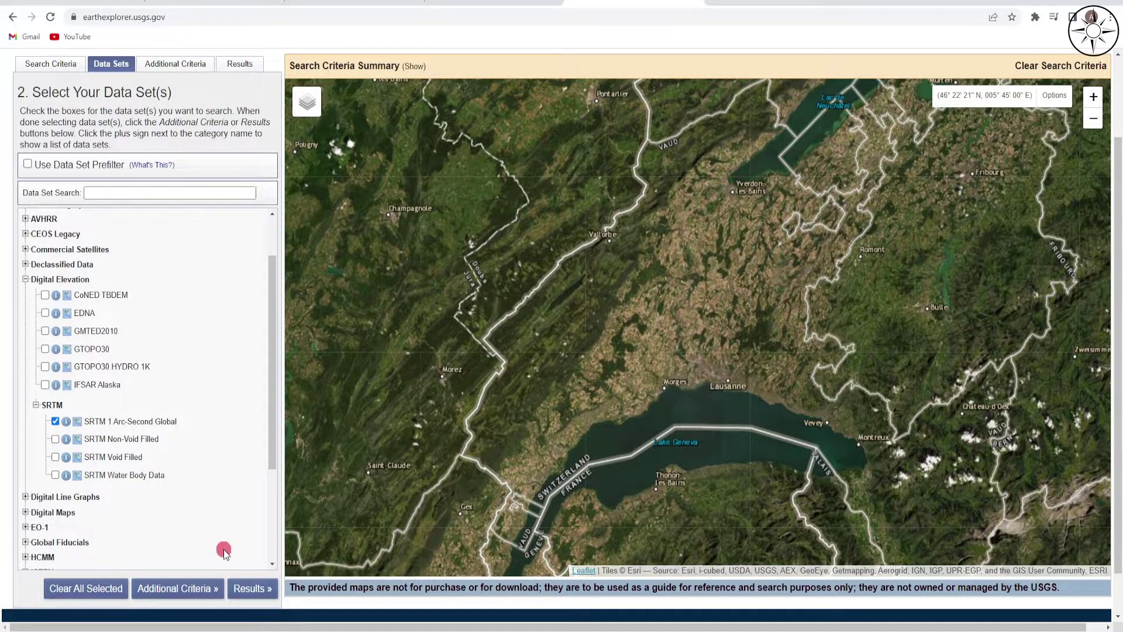
{"action": "left_click", "coordinate": [251, 589]}
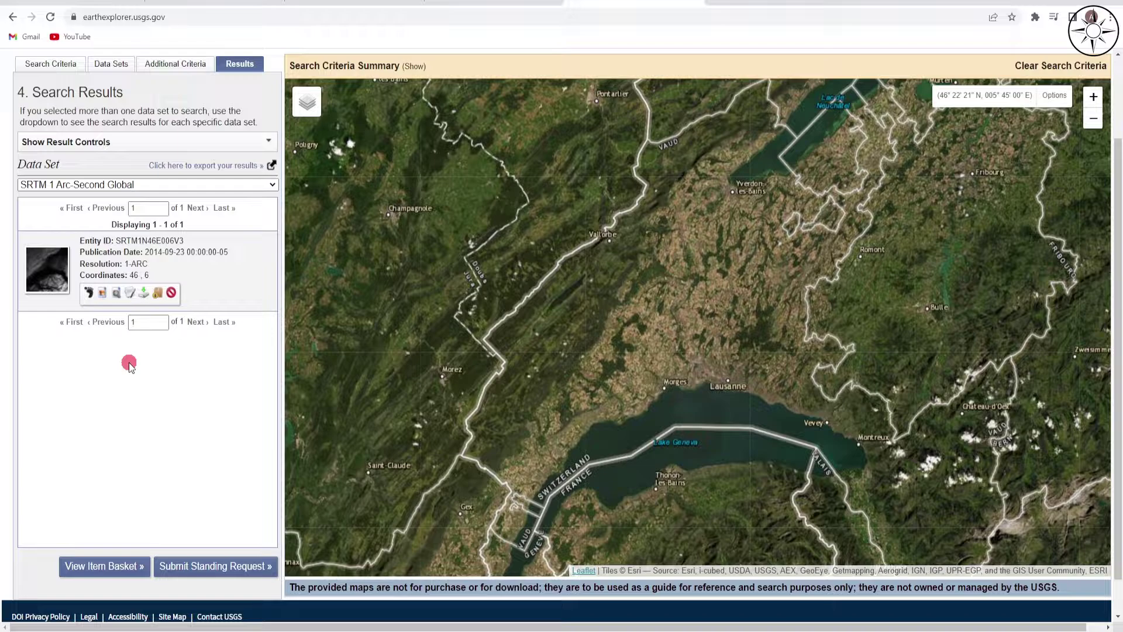
Show tile SRTM1N46E006V3's footprint on the map and bring up its download options
{"action": "left_click", "coordinate": [88, 294]}
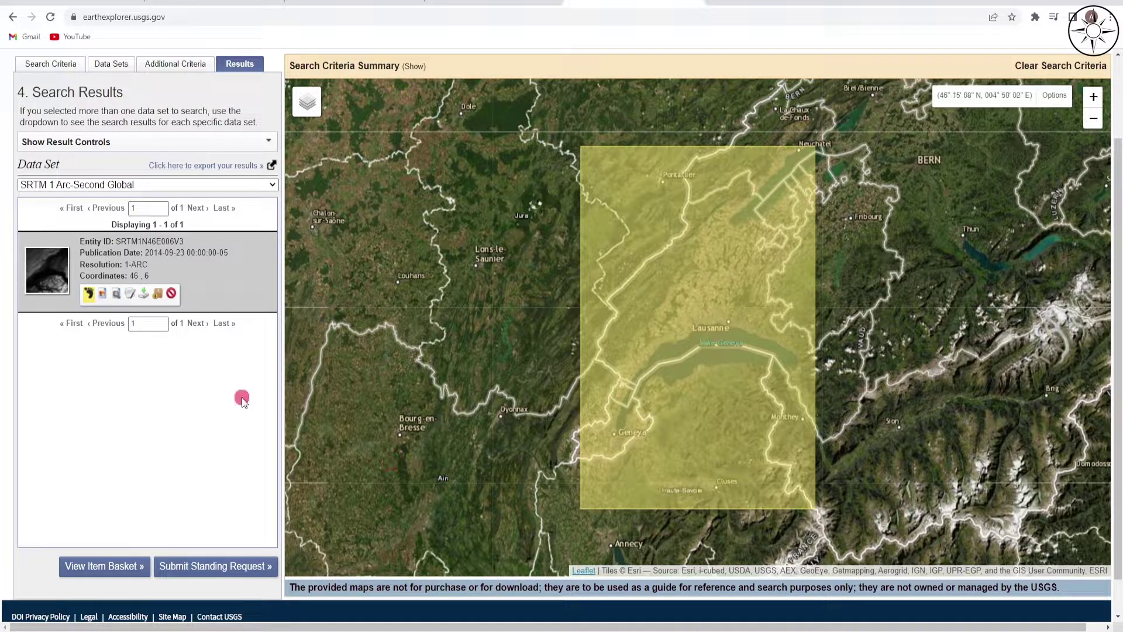
{"action": "left_click", "coordinate": [144, 295]}
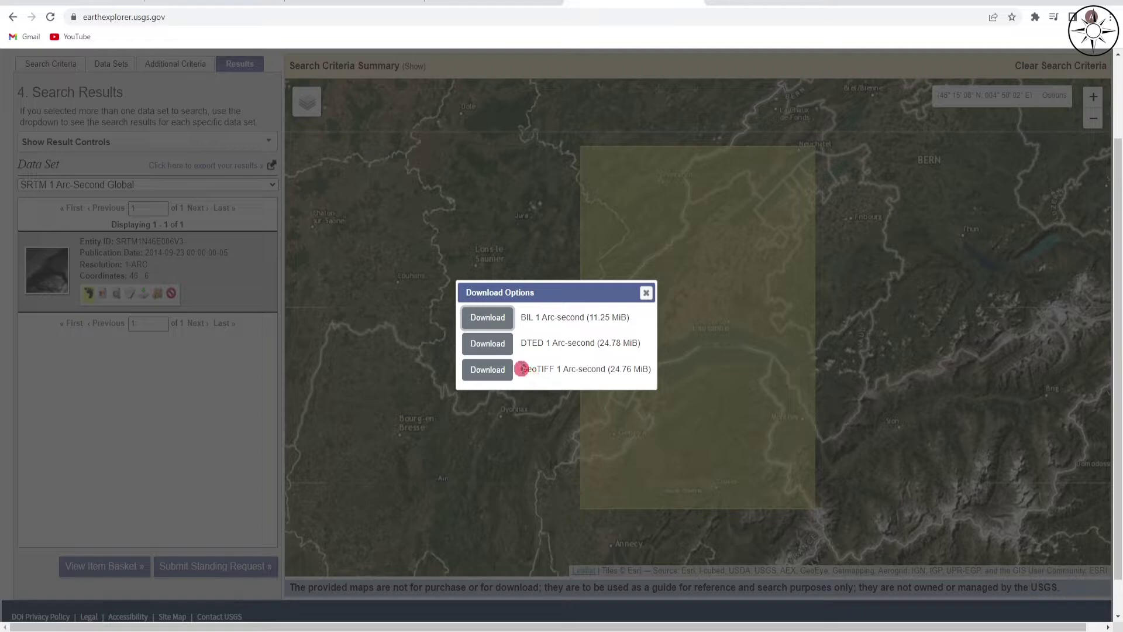
Download the GeoTIFF 1 Arc-second version of tile SRTM1N46E006V3
{"action": "left_click", "coordinate": [529, 372]}
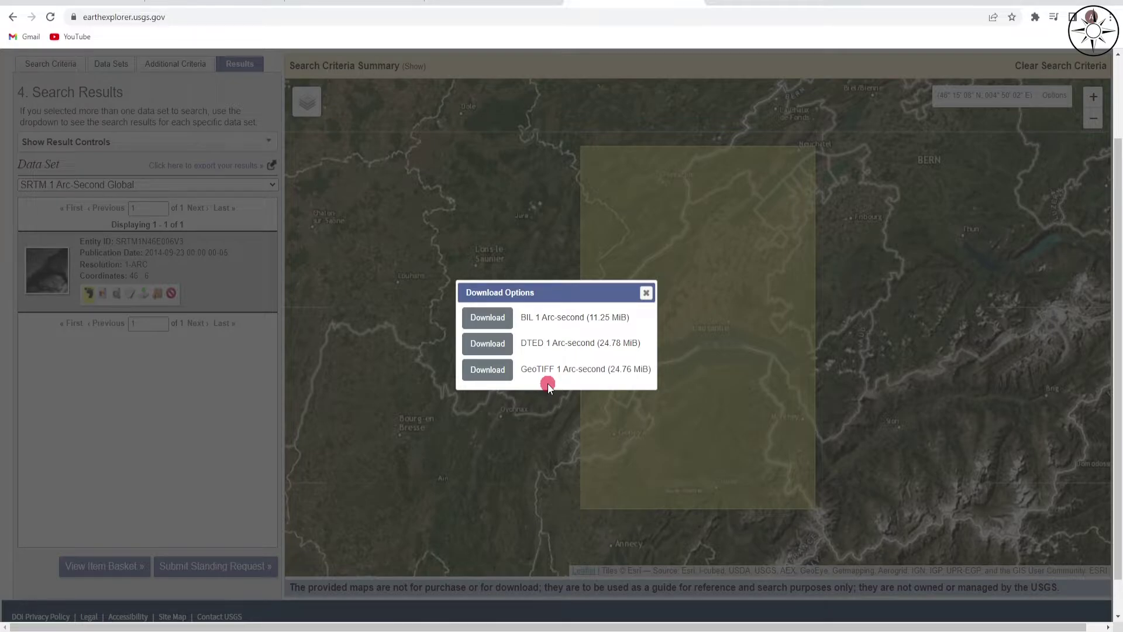
{"action": "left_click", "coordinate": [493, 376]}
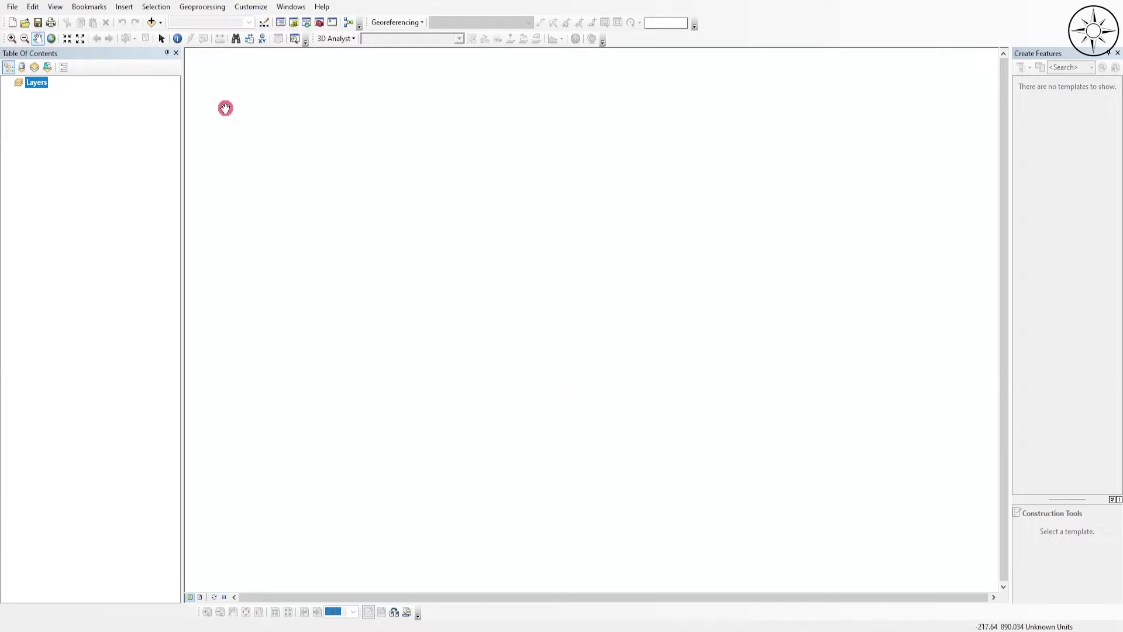
Add n46_e006_1arc_v3.tif to the ArcMap map, building pyramids, and zoom in on it
{"action": "left_click", "coordinate": [152, 24]}
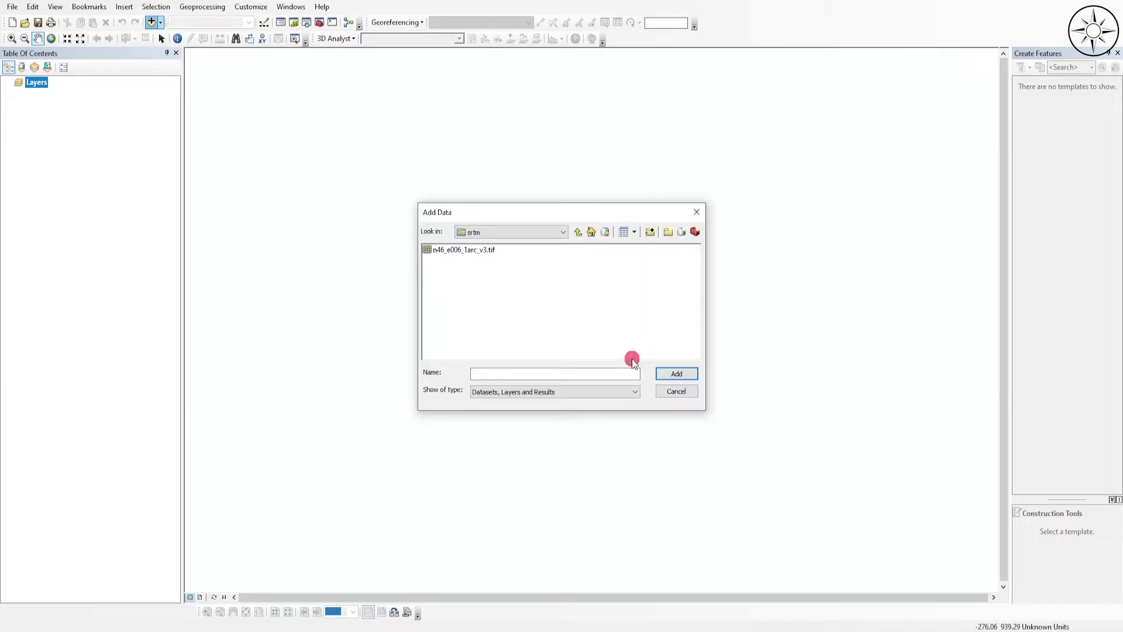
{"action": "left_click", "coordinate": [485, 249]}
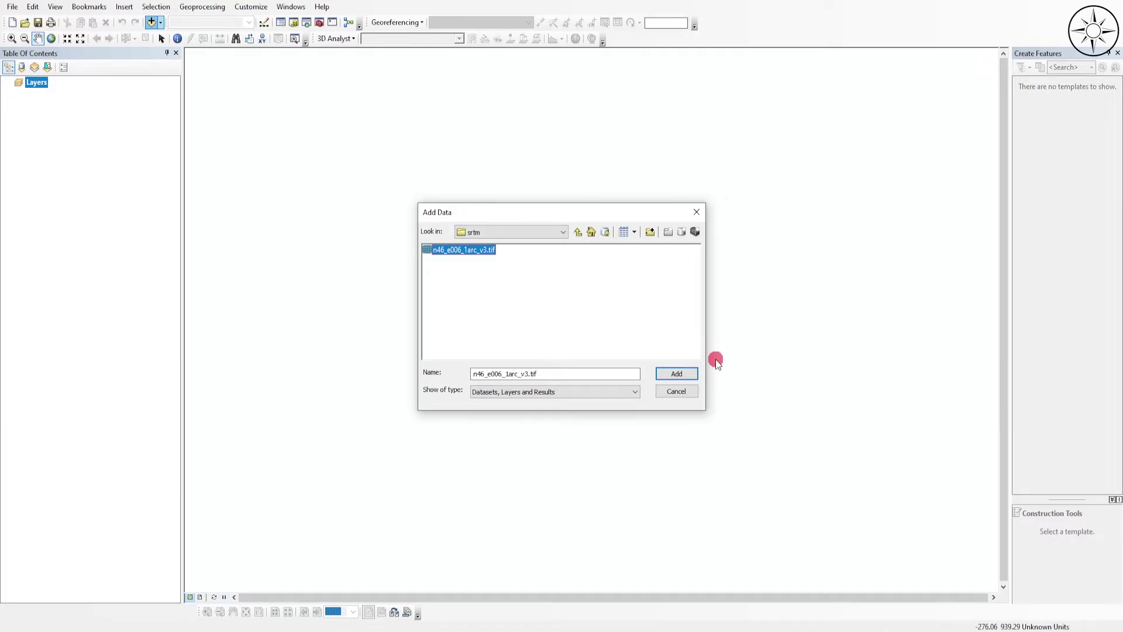
{"action": "left_click", "coordinate": [678, 374]}
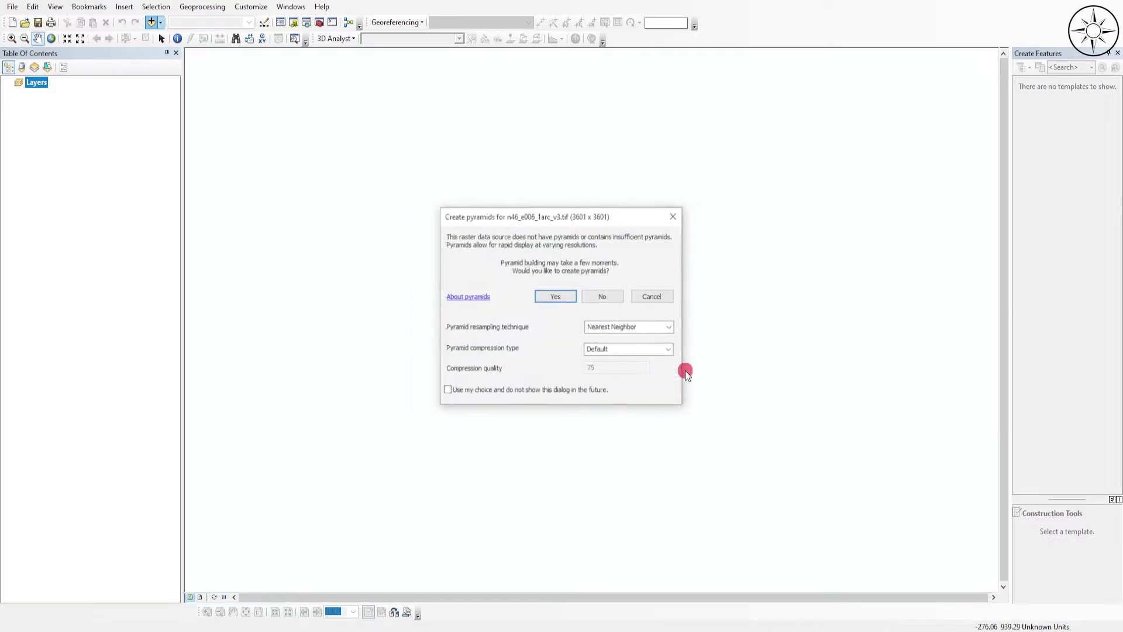
{"action": "left_click", "coordinate": [560, 296]}
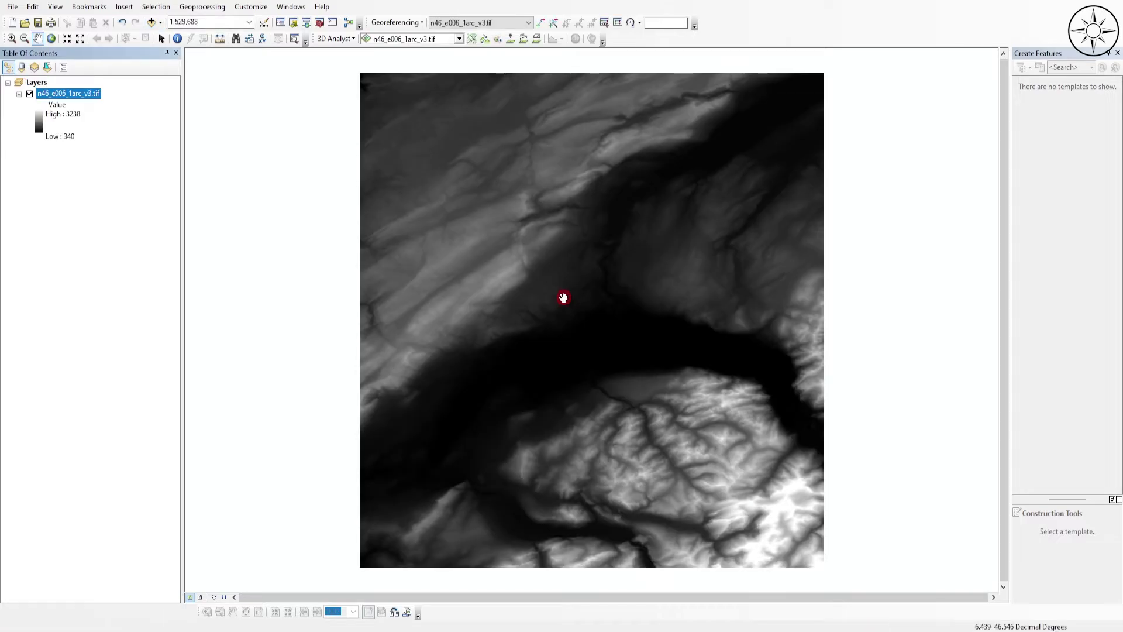
{"action": "scroll", "coordinate": [562, 298], "scroll_direction": "up", "scroll_amount": 2}
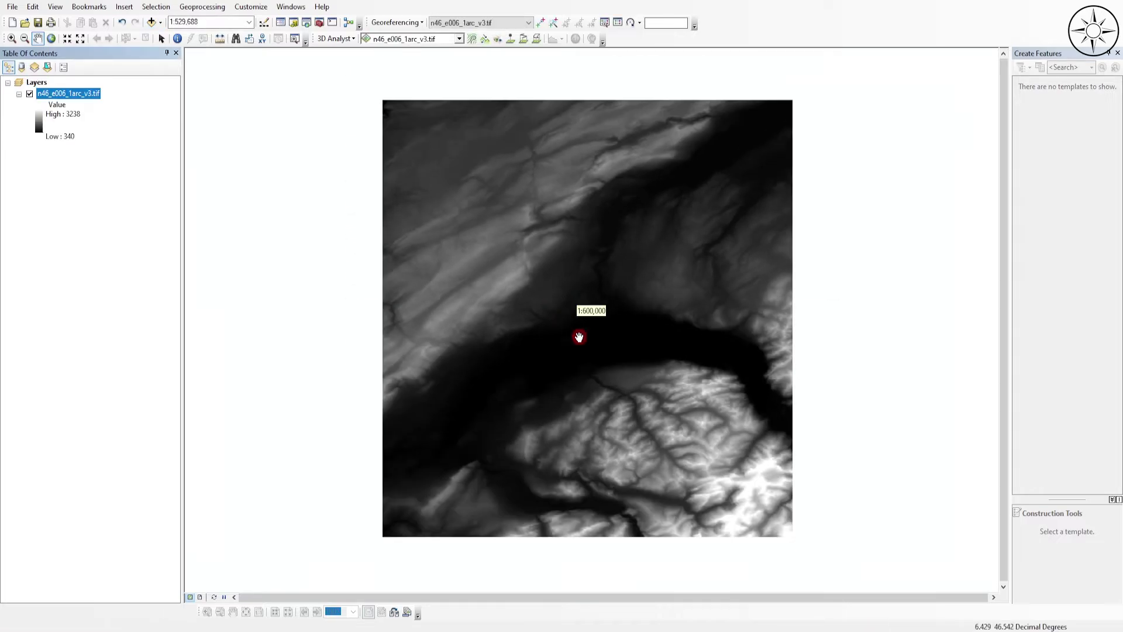
{"action": "left_click_drag", "start_coordinate": [678, 371], "coordinate": [658, 371]}
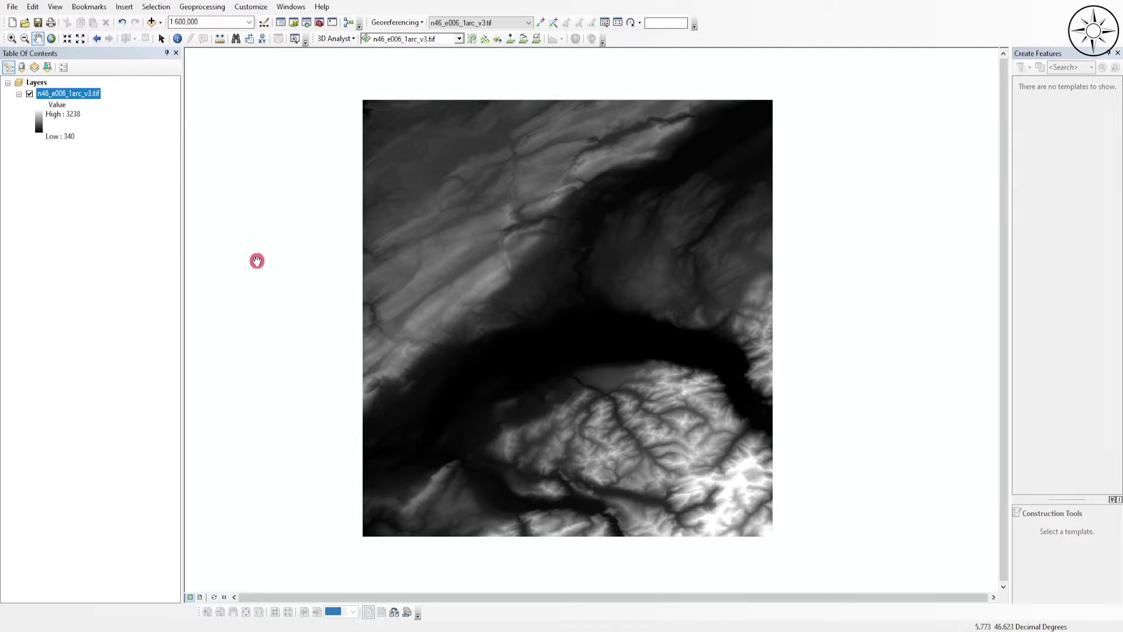
Apply the red-yellow-green colour ramp to the n46_e006_1arc_v3.tif layer
{"action": "left_click", "coordinate": [39, 123]}
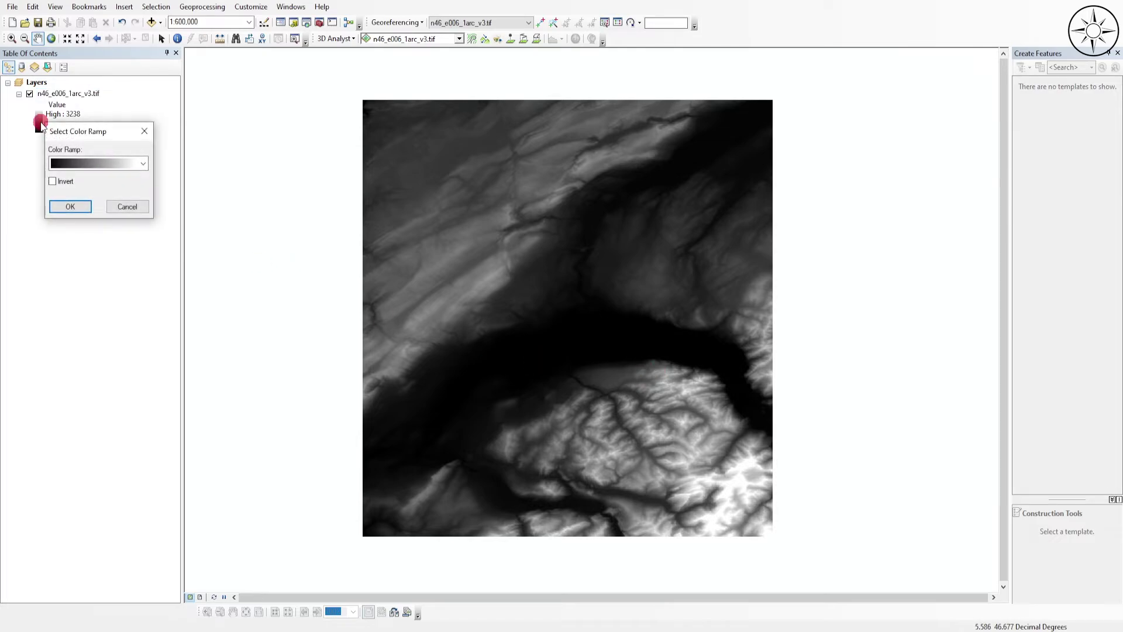
{"action": "left_click", "coordinate": [142, 164]}
{"action": "left_click", "coordinate": [112, 228]}
{"action": "left_click", "coordinate": [82, 206]}
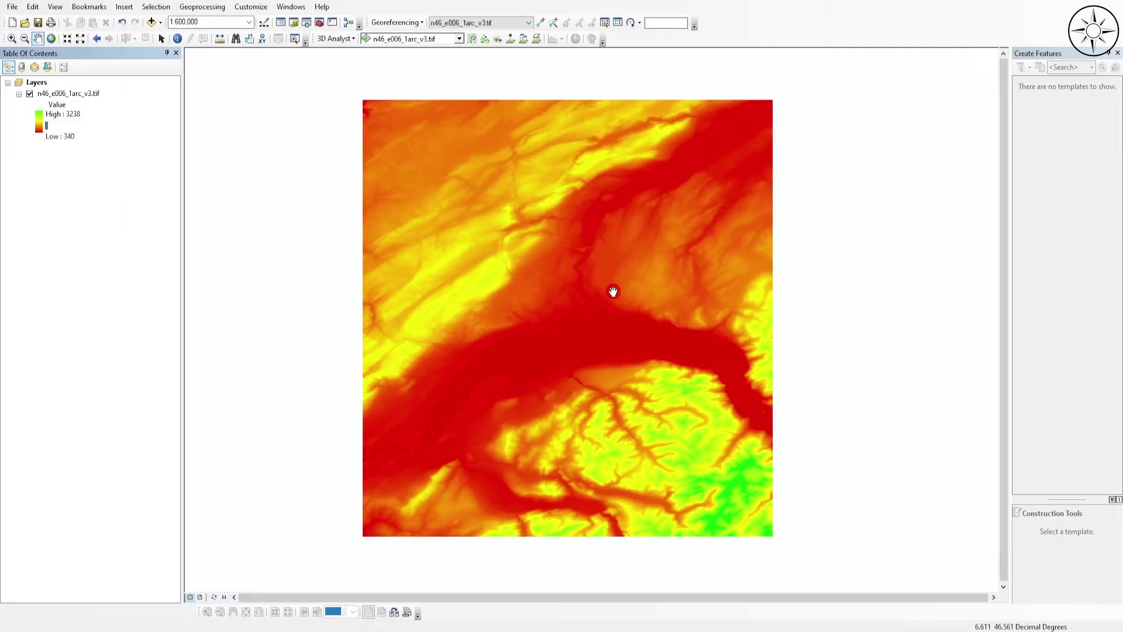
{"action": "left_click_drag", "start_coordinate": [601, 298], "coordinate": [607, 296]}
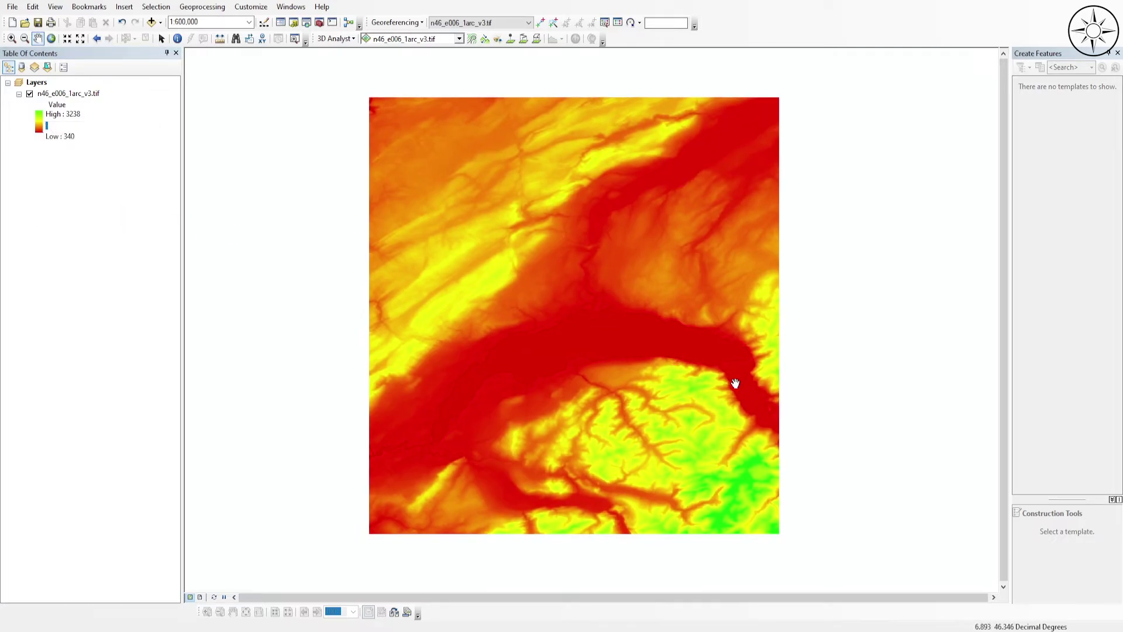